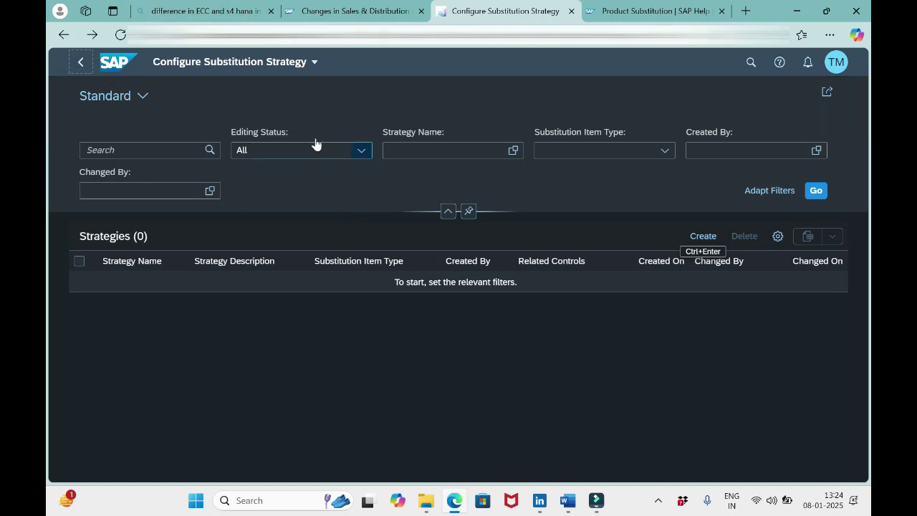
- Start a new substitution strategy named TEST with the description Test, and view the available substitution item types
{"action": "left_click", "coordinate": [703, 237]}
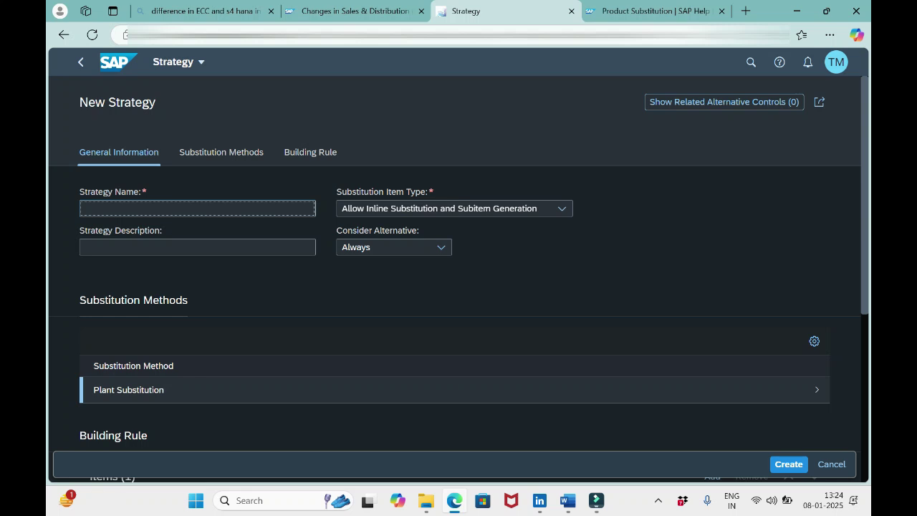
{"action": "type", "text": "Tes"}
{"action": "key", "text": "BackSpace"}
{"action": "key", "text": "BackSpace"}
{"action": "type", "text": "est"}
{"action": "left_click", "coordinate": [200, 246]}
{"action": "type", "text": "t"}
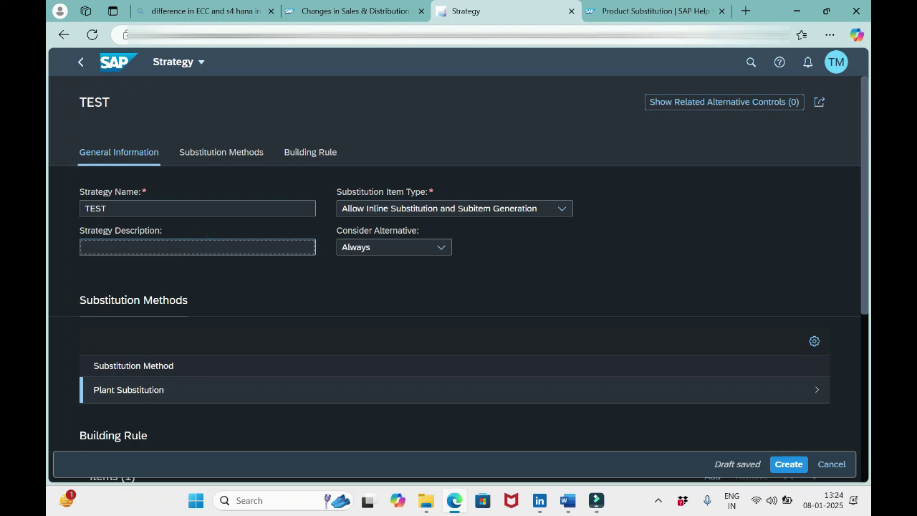
{"action": "key", "text": "BackSpace"}
{"action": "type", "text": "Test"}
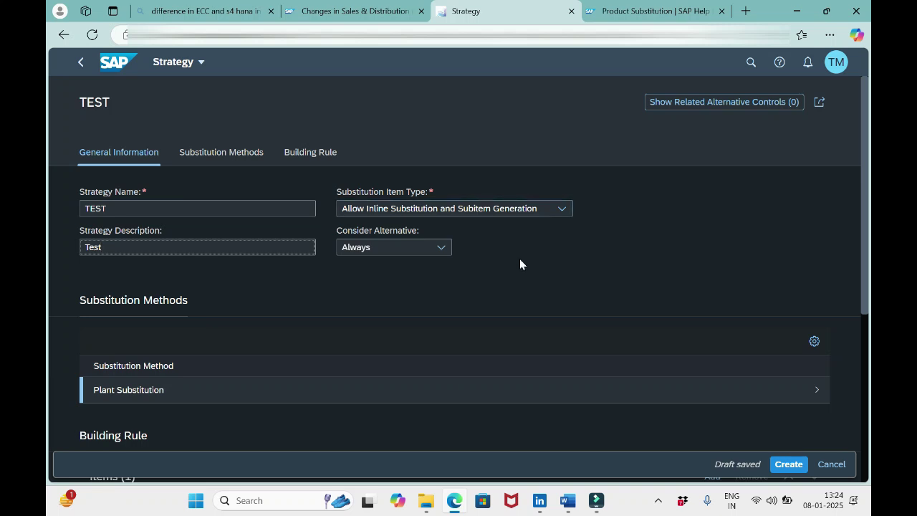
{"action": "left_click", "coordinate": [561, 215]}
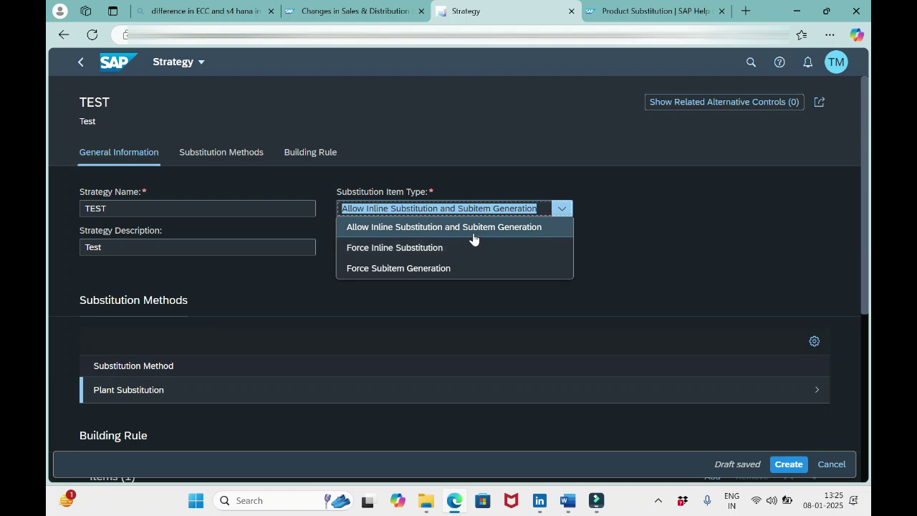
{"action": "left_click", "coordinate": [631, 250]}
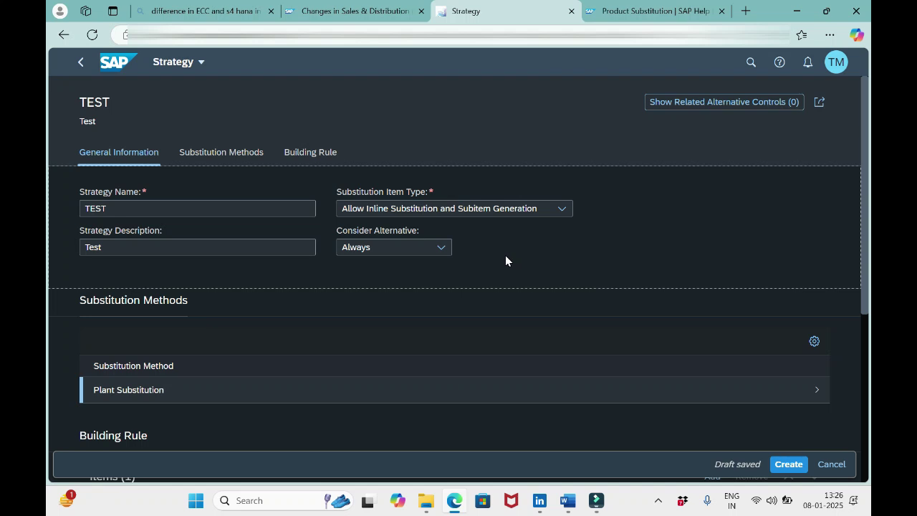
- Switch to Notepad with a blank note and maximize its window
{"action": "key", "text": "super+r"}
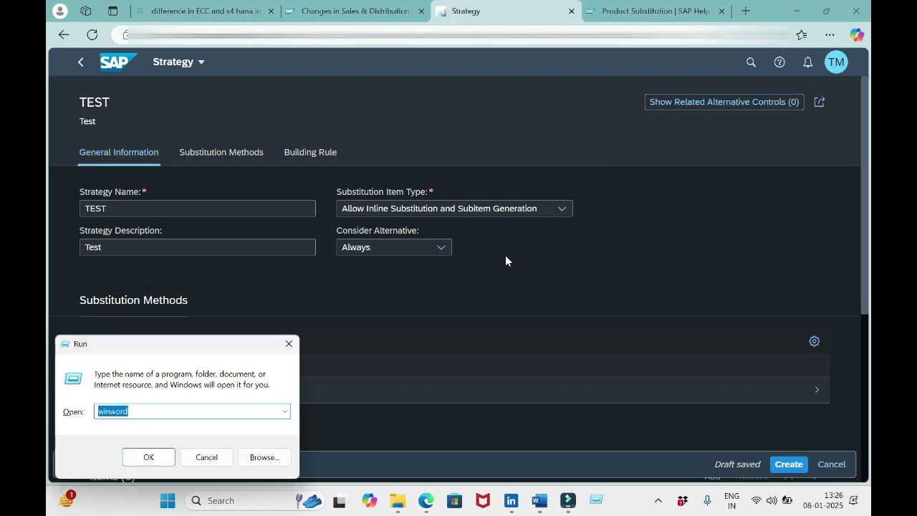
{"action": "type", "text": "notepad"}
{"action": "key", "text": "Return"}
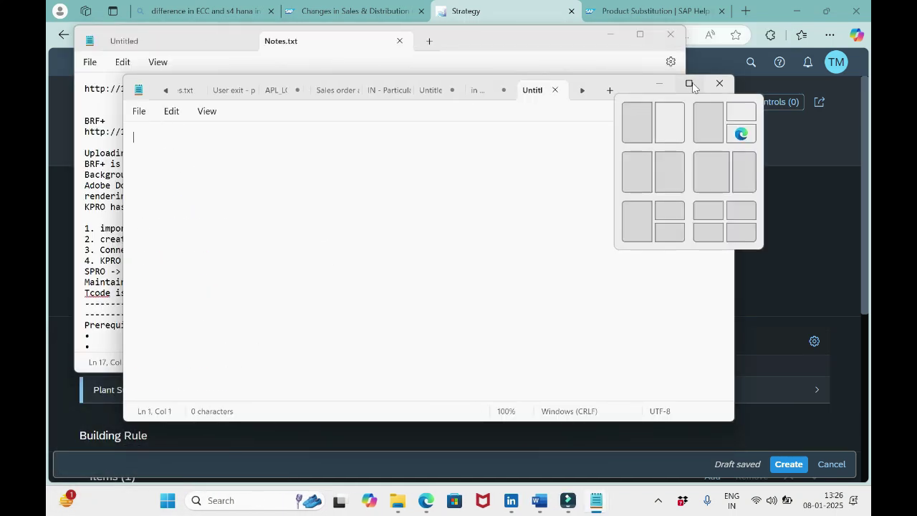
{"action": "left_click", "coordinate": [689, 83]}
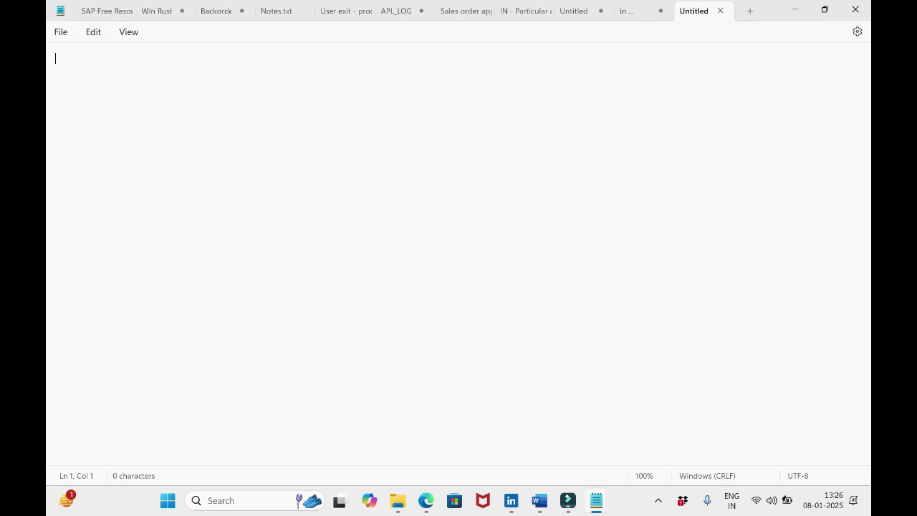
- Write "Order placed with quantity 10 in the plant 7520 (but not stock available in this plant). Stock available in 7530, 7540"
{"action": "type", "text": "Order placed with "}
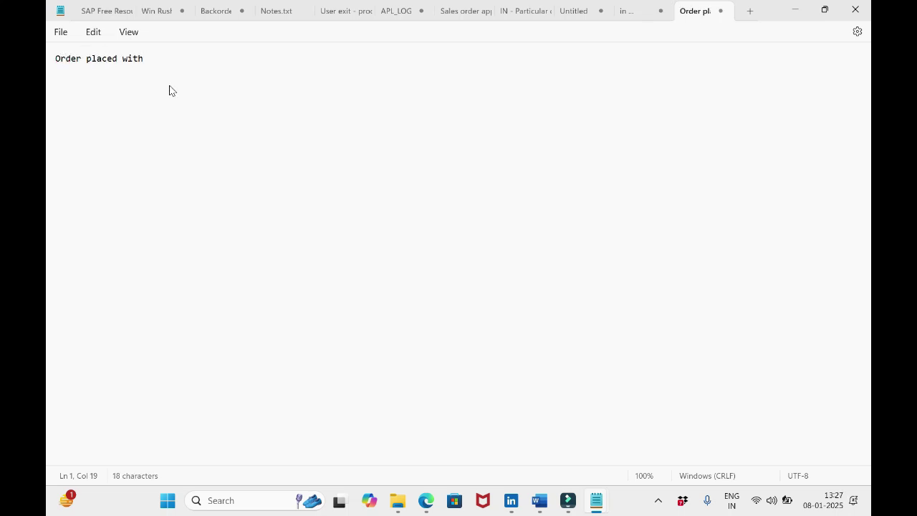
{"action": "type", "text": "quantity 10 in the"}
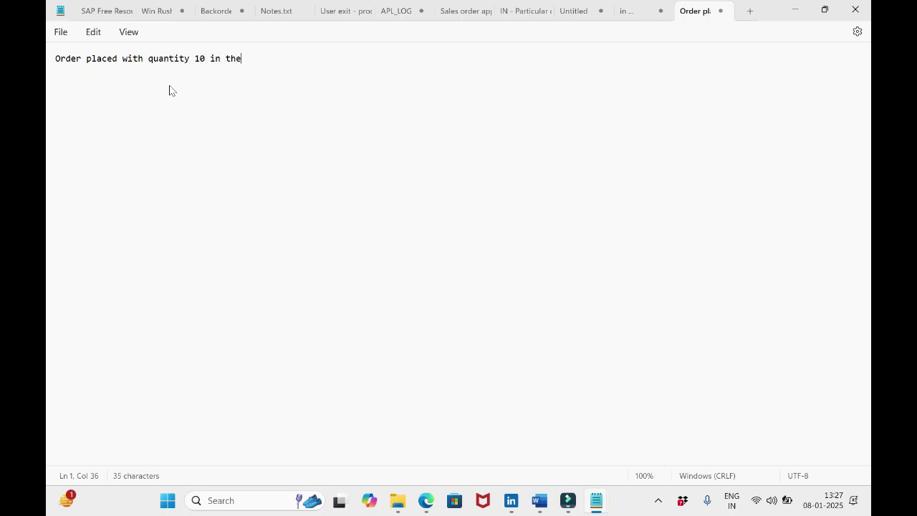
{"action": "type", "text": " plant 7520 (but not stock availab"}
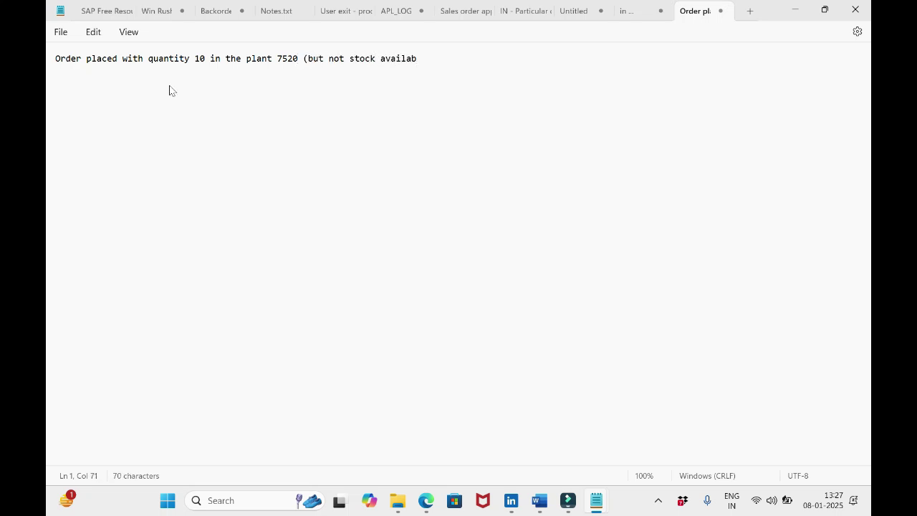
{"action": "type", "text": "le in this plant). Stock available in "}
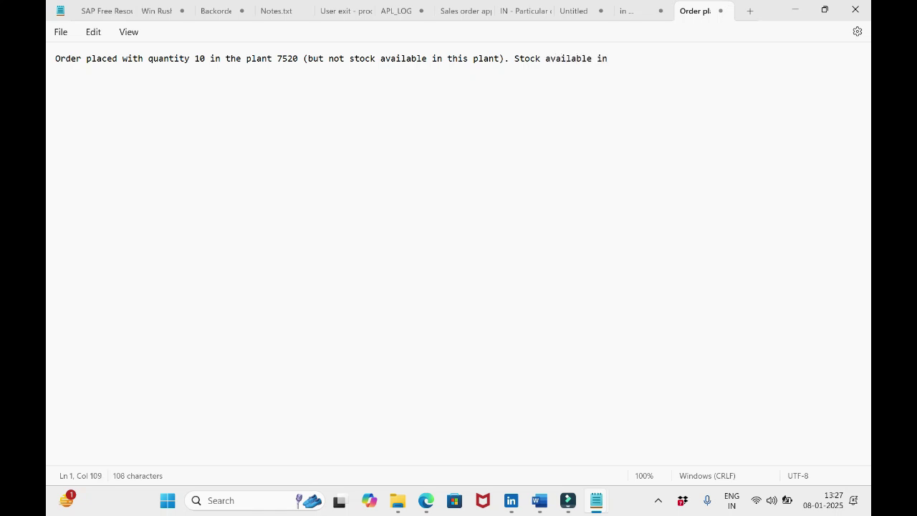
{"action": "type", "text": "7530, 7540"}
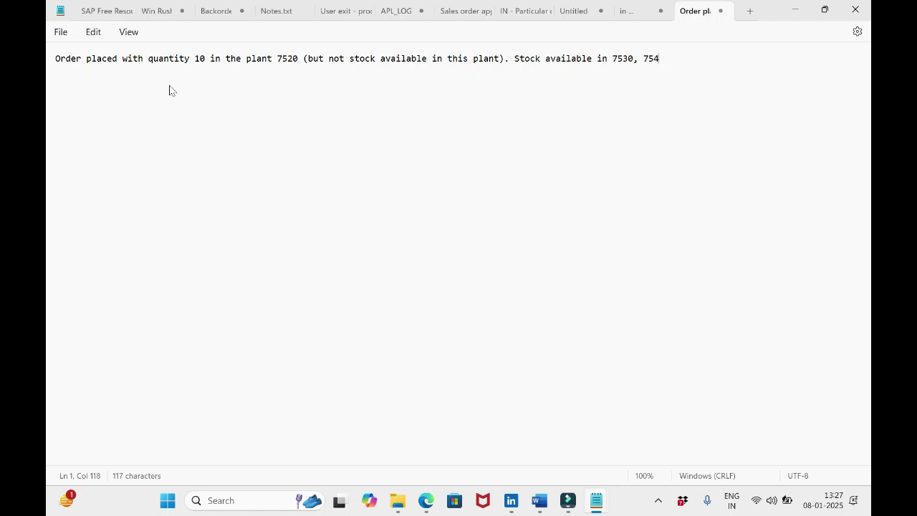
- Change the order quantity in the first line of the note to 20
{"action": "left_click", "coordinate": [203, 60]}
{"action": "key", "text": "BackSpace"}
{"action": "key", "text": "BackSpace"}
{"action": "type", "text": "20"}
- Add the stock lines "in 7530 - 10" and "in 7540 - 10" below the order sentence
{"action": "left_click", "coordinate": [671, 60]}
{"action": "key", "text": "Return"}
{"action": "type", "text": "in 7530"}
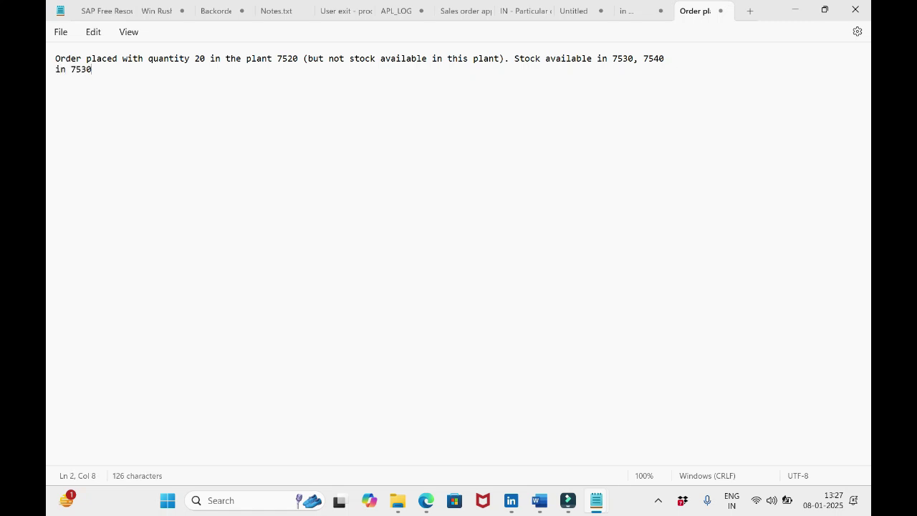
{"action": "type", "text": " - 10"}
{"action": "key", "text": "Return"}
{"action": "type", "text": "in 7540 - "}
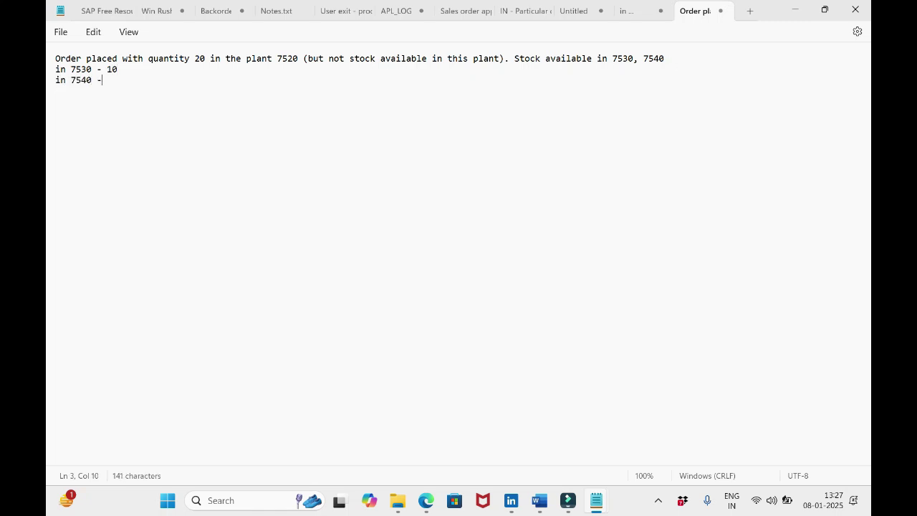
{"action": "type", "text": "10"}
{"action": "key", "text": "Return"}
{"action": "left_click", "coordinate": [209, 58]}
- After a blank line, add "order we can see three items" and below it "posnr 10 - 7520 plant"
{"action": "left_click", "coordinate": [130, 83]}
{"action": "key", "text": "Return"}
{"action": "key", "text": "Return"}
{"action": "type", "text": "order we can see"}
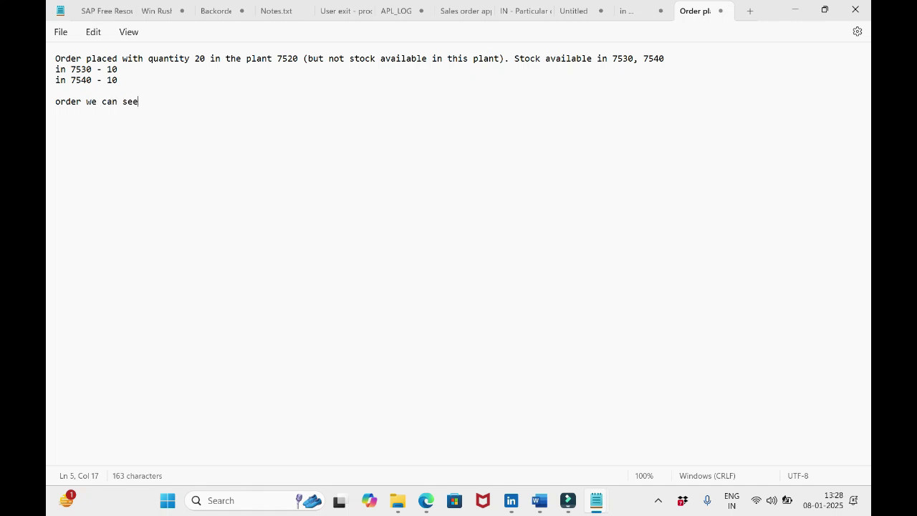
{"action": "type", "text": " three items"}
{"action": "key", "text": "Return"}
{"action": "type", "text": "posnr 1"}
{"action": "key", "text": "BackSpace"}
{"action": "type", "text": "10 "}
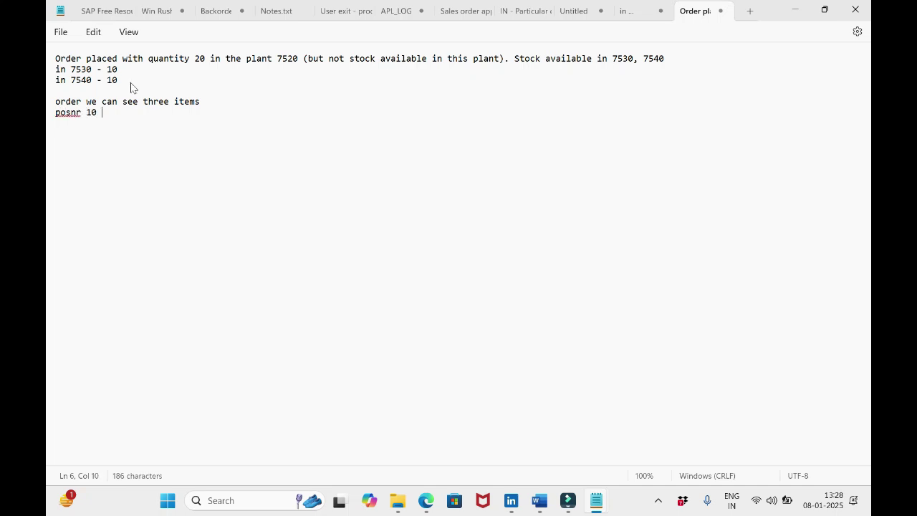
{"action": "type", "text": "- 7520 plant"}
{"action": "key", "text": "Return"}
- Add "posnr 11 - 7530 plant with 10 quantity confirmed" and "posnr 12 - 7540 plant with 10 quantity confirmed" on separate lines
{"action": "type", "text": "posn"}
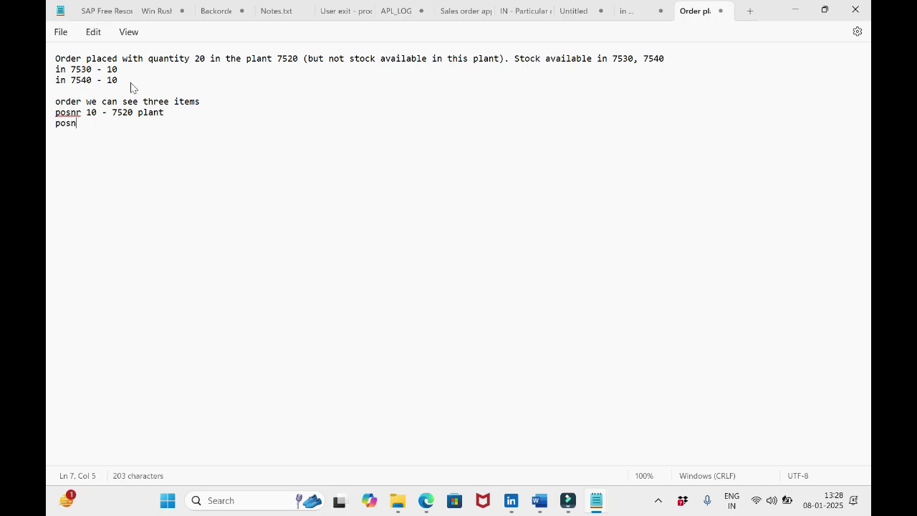
{"action": "type", "text": "r 11 - 7530 ["}
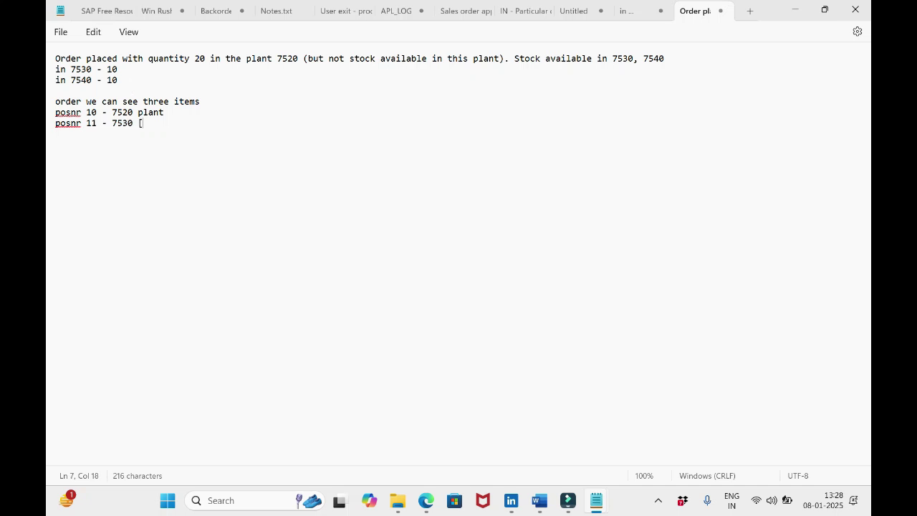
{"action": "key", "text": "BackSpace"}
{"action": "type", "text": "plant iw"}
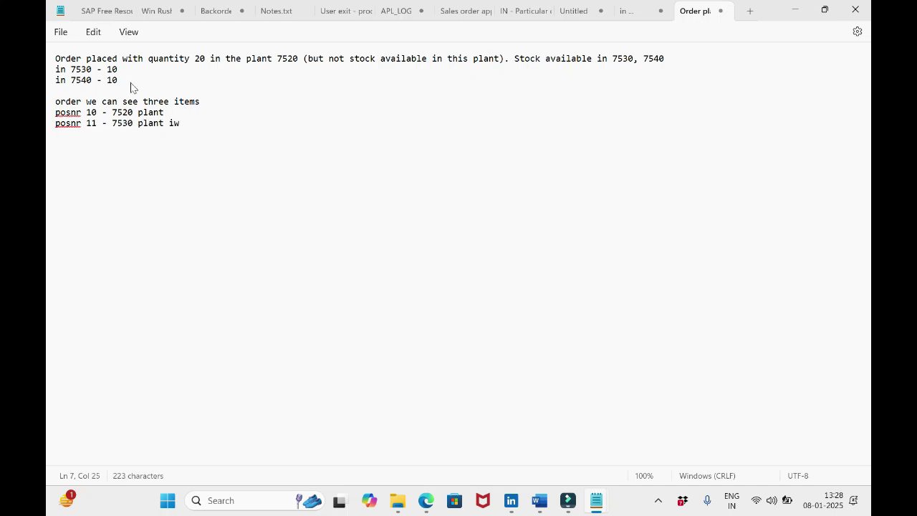
{"action": "key", "text": "BackSpace"}
{"action": "key", "text": "BackSpace"}
{"action": "type", "text": "with 10 quantity confirmed"}
{"action": "key", "text": "Return"}
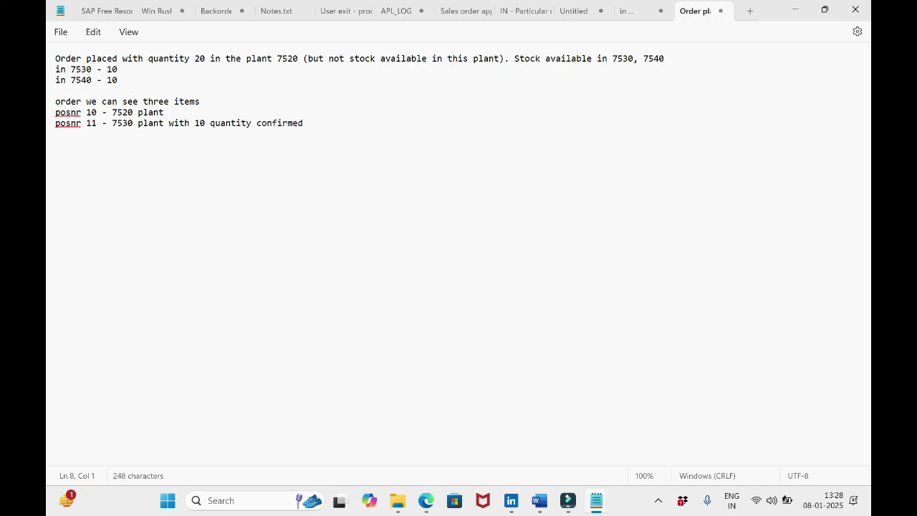
{"action": "type", "text": "posnr 12 - 7540 pl"}
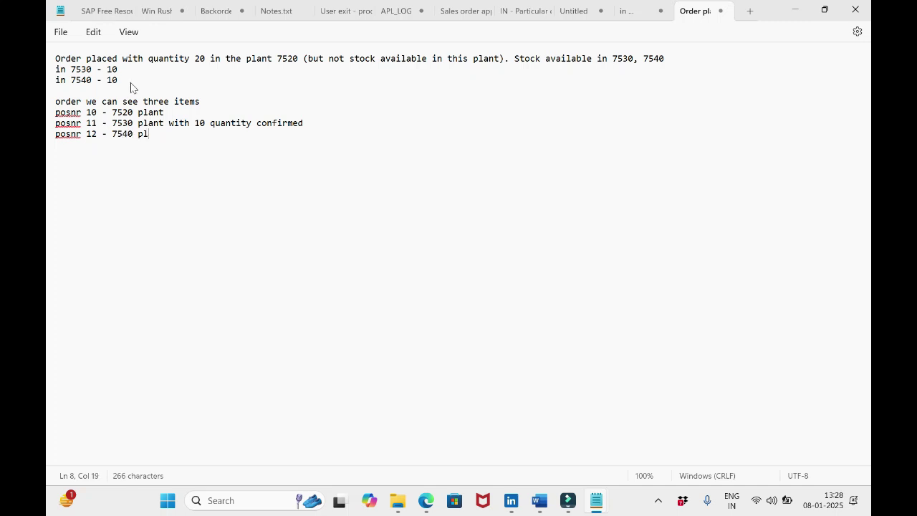
{"action": "type", "text": "ant with 10 quantity confirmed"}
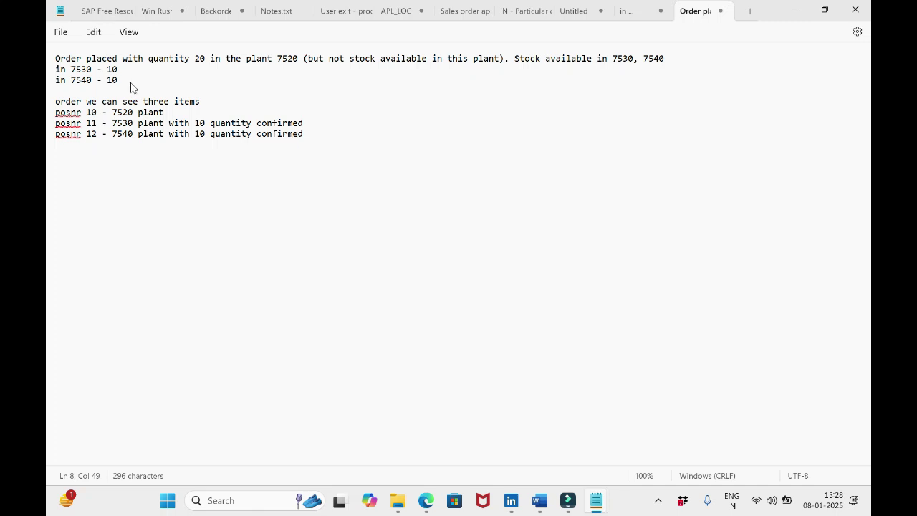
- Append the field reference "(VBAP-UEPOS)" to the posnr 11 and posnr 12 lines
{"action": "key", "text": "Up"}
{"action": "type", "text": "("}
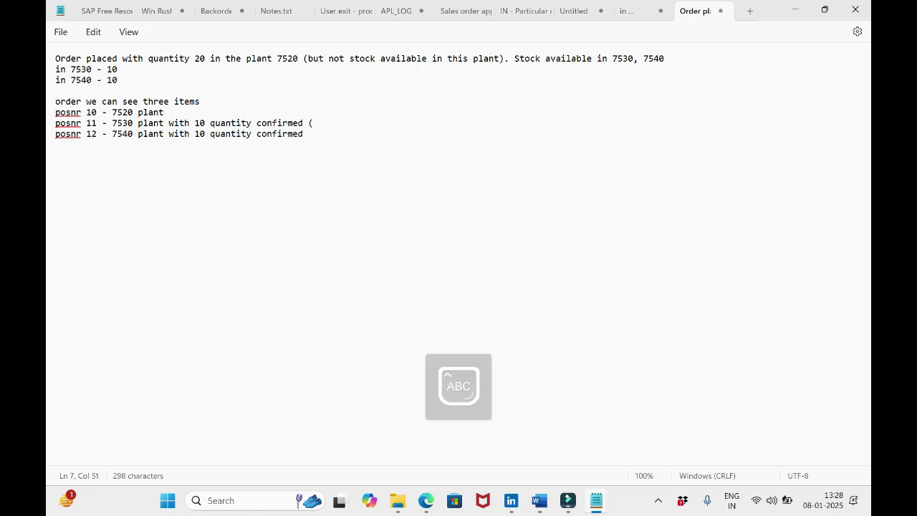
{"action": "type", "text": "VBAP-UEPOS)"}
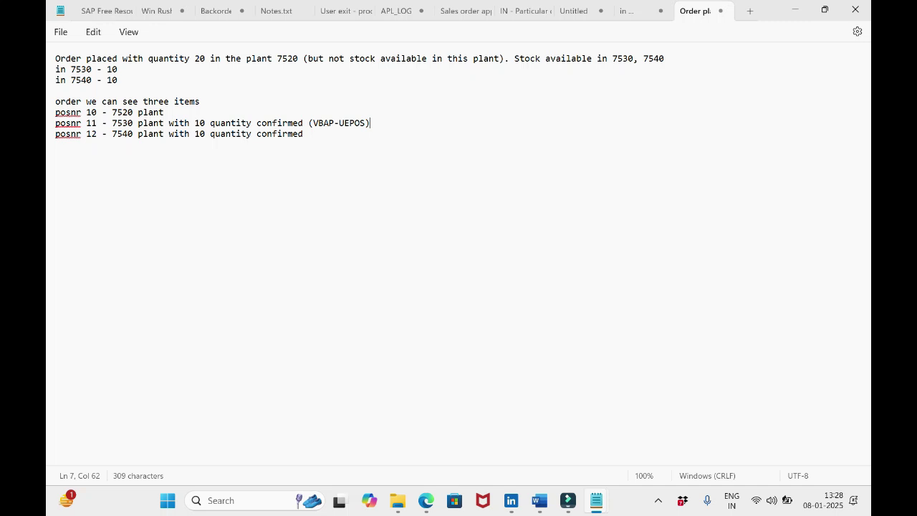
{"action": "left_click_drag", "start_coordinate": [370, 123], "coordinate": [307, 126]}
{"action": "left_click_drag", "start_coordinate": [375, 124], "coordinate": [313, 129]}
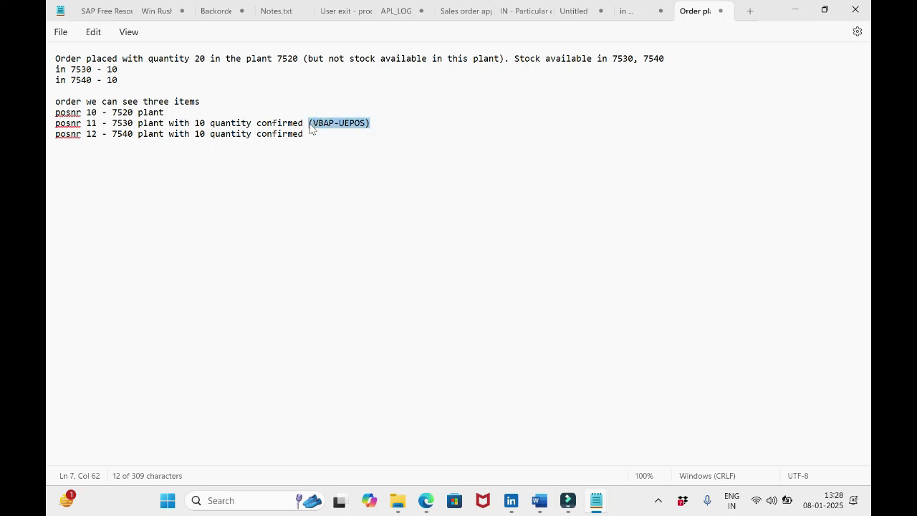
{"action": "left_click", "coordinate": [311, 136]}
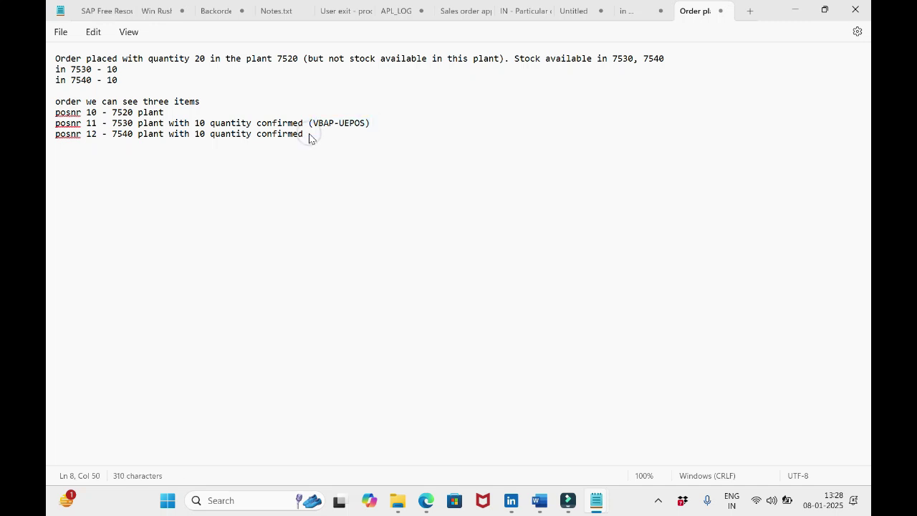
{"action": "type", "text": "("}
{"action": "type", "text": "(VBAP-UEPOS)"}
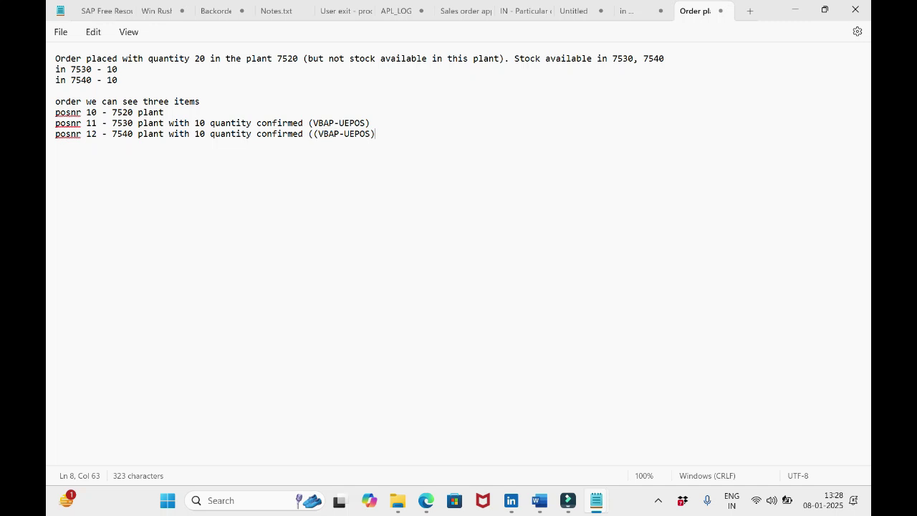
{"action": "type", "text": ")"}
{"action": "key", "text": "BackSpace"}
- Append "- 10" to the posnr 11 and posnr 12 lines and remove the extra opening parenthesis from posnr 12
{"action": "left_click", "coordinate": [380, 121]}
{"action": "type", "text": "- 10"}
{"action": "left_click", "coordinate": [385, 142]}
{"action": "type", "text": "- 10"}
{"action": "left_click", "coordinate": [316, 134]}
{"action": "key", "text": "BackSpace"}
{"action": "key", "text": "Left"}
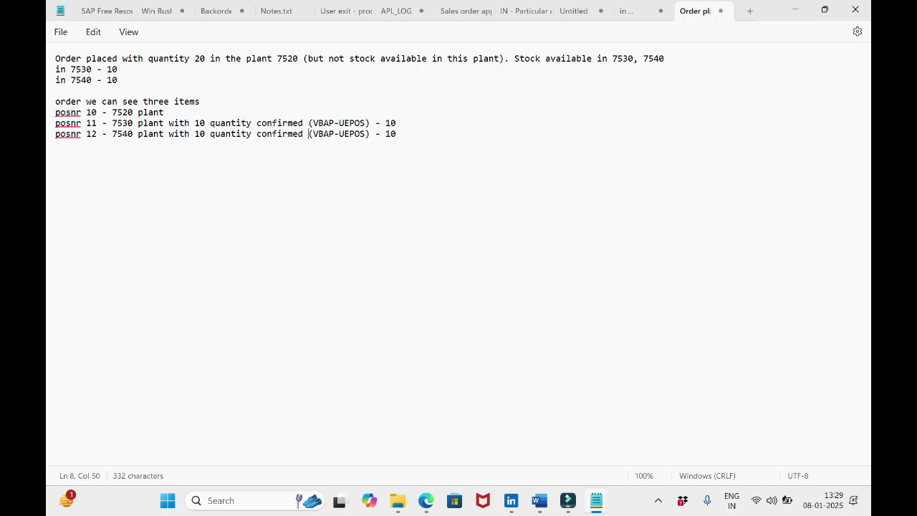
- Add a dashed separator under the three items and copy the "posnr 10 - 7520 plant" line below it
{"action": "left_click", "coordinate": [416, 136]}
{"action": "key", "text": "Return"}
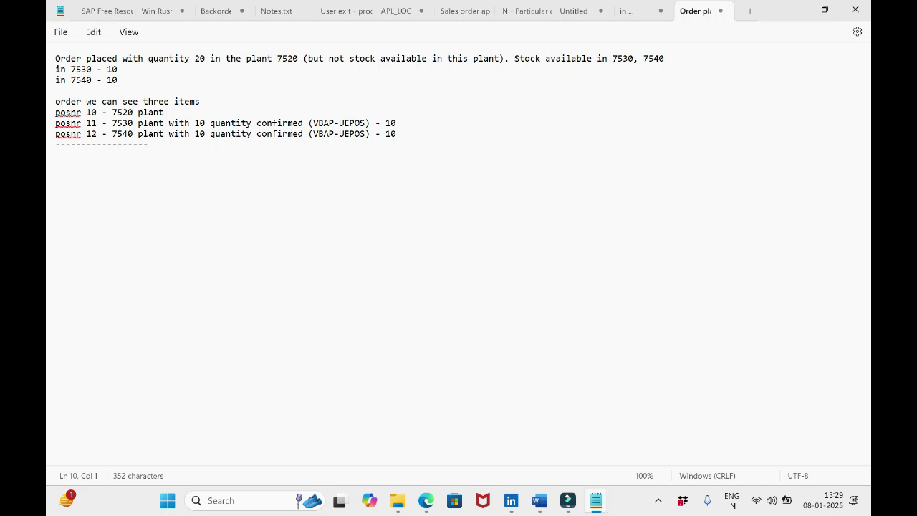
{"action": "left_click", "coordinate": [96, 69]}
{"action": "left_click_drag", "start_coordinate": [164, 113], "coordinate": [57, 115]}
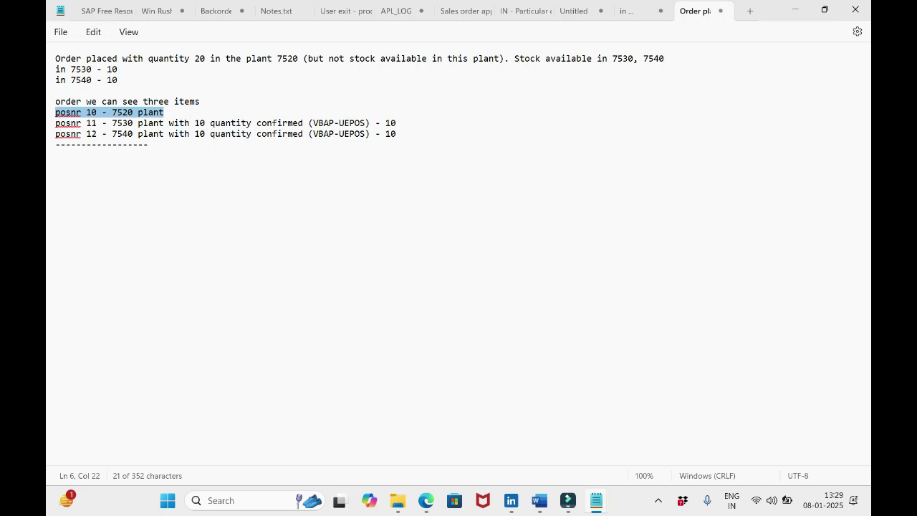
{"action": "key", "text": "ctrl+c"}
{"action": "left_click", "coordinate": [98, 153]}
{"action": "key", "text": "ctrl+v"}
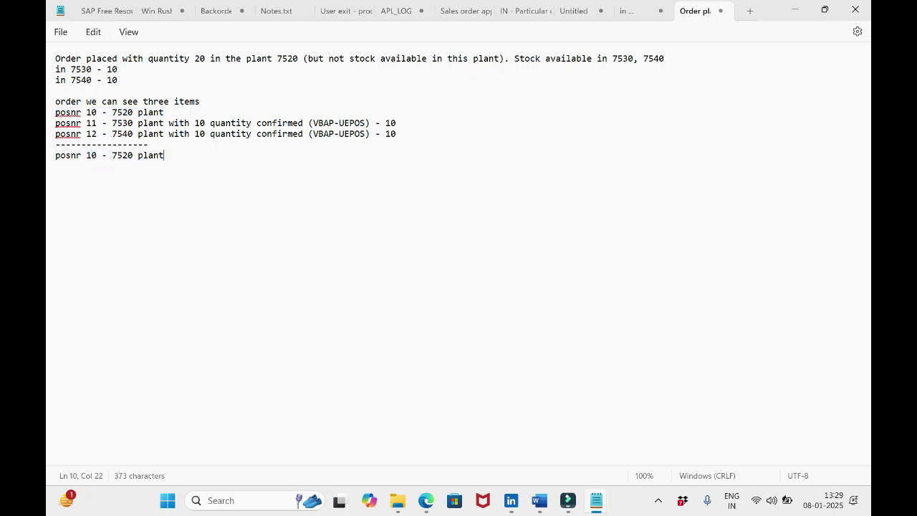
- Set the plant in the copied posnr 10 line to 7530, and switch back to the Strategy page in Edge
{"action": "left_click", "coordinate": [133, 156]}
{"action": "key", "text": "BackSpace"}
{"action": "key", "text": "BackSpace"}
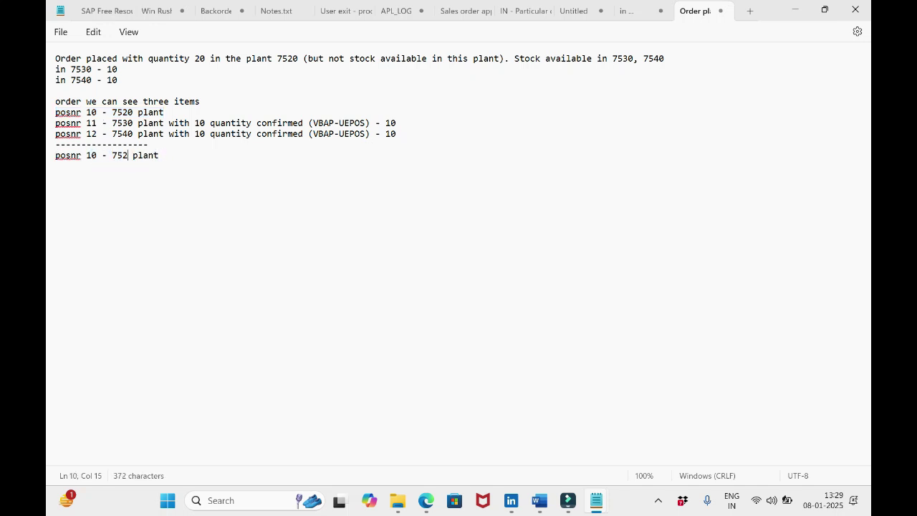
{"action": "type", "text": "30"}
{"action": "left_click", "coordinate": [205, 266]}
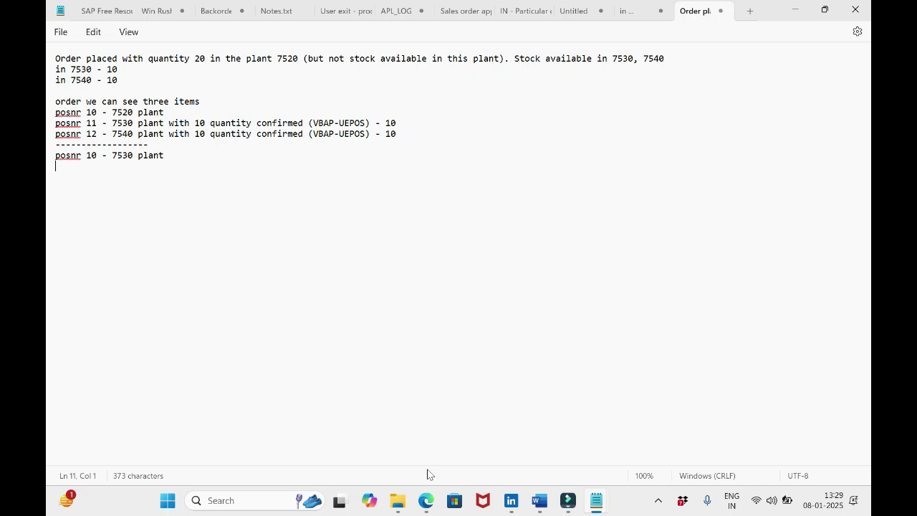
{"action": "left_click", "coordinate": [426, 501]}
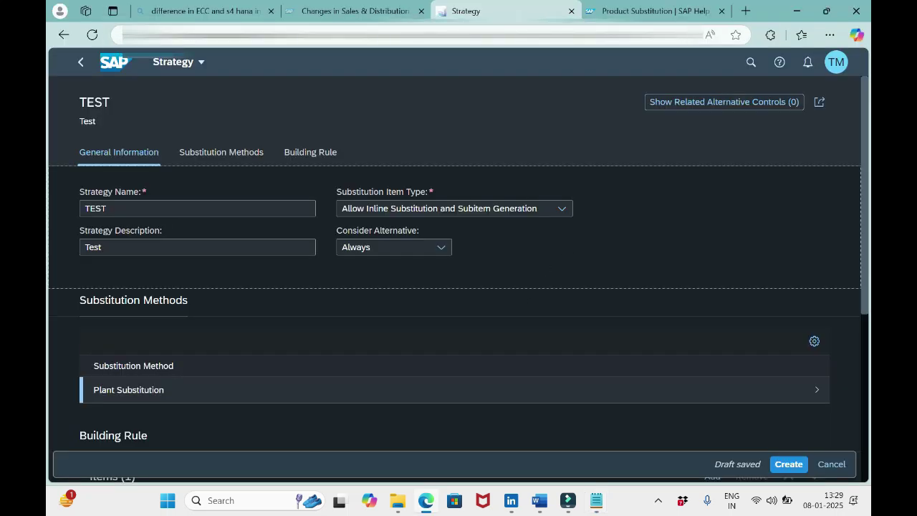
- Examine the Substitution Item Type options, compare them with the example order notes in Notepad, and return to the Strategy page in Edge
{"action": "left_click", "coordinate": [485, 209]}
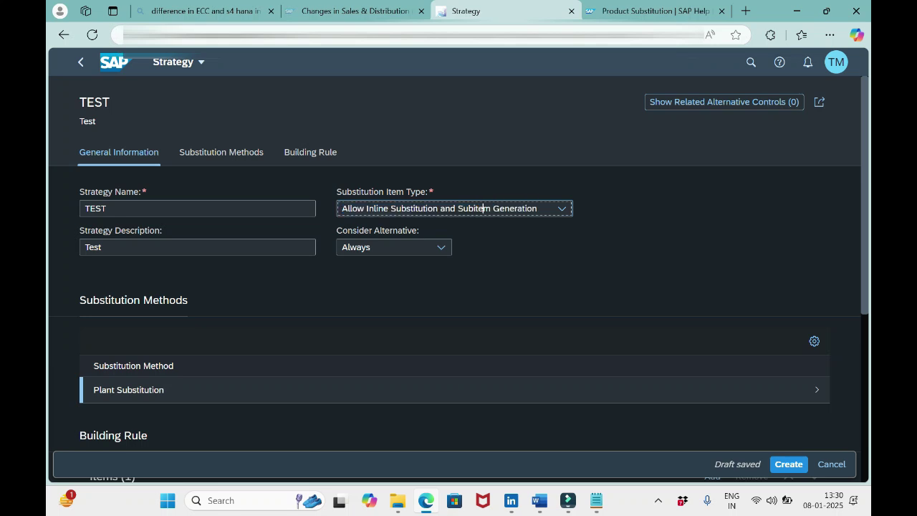
{"action": "left_click", "coordinate": [563, 209]}
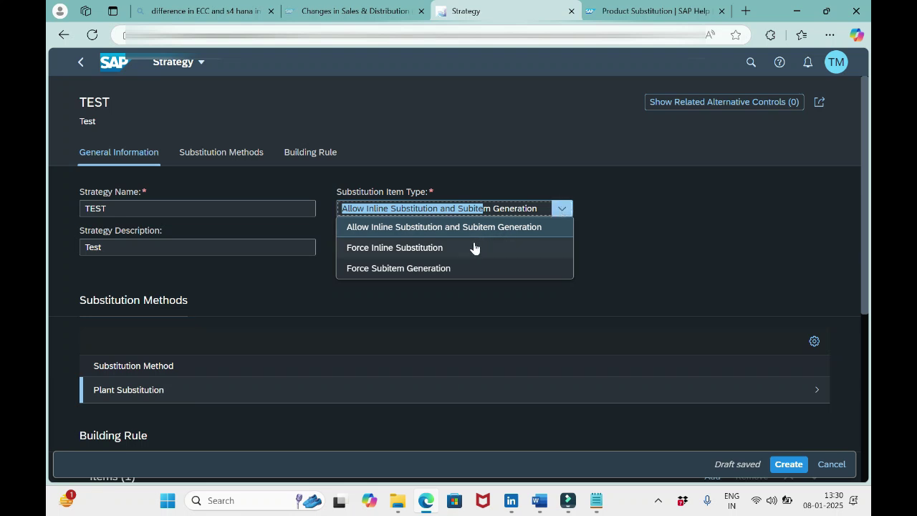
{"action": "left_click", "coordinate": [654, 232]}
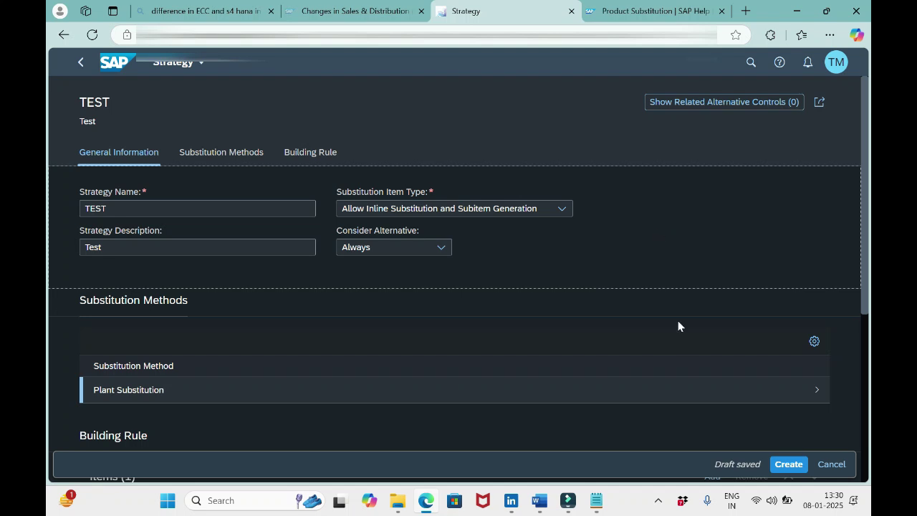
{"action": "mouse_move", "coordinate": [596, 500]}
{"action": "left_click", "coordinate": [653, 459]}
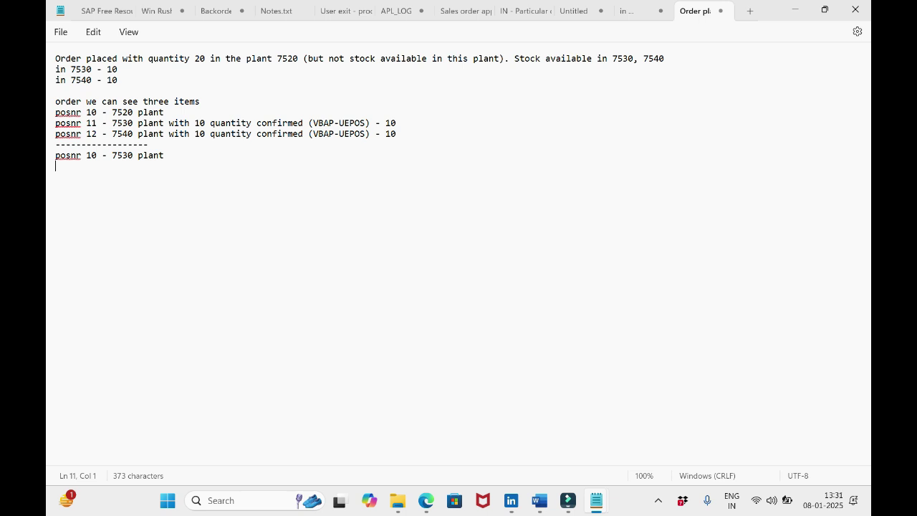
{"action": "mouse_move", "coordinate": [426, 500]}
{"action": "left_click", "coordinate": [454, 430]}
- Set the Substitution Item Type to Force Inline Substitution and look over the other item type options
{"action": "left_click", "coordinate": [555, 215]}
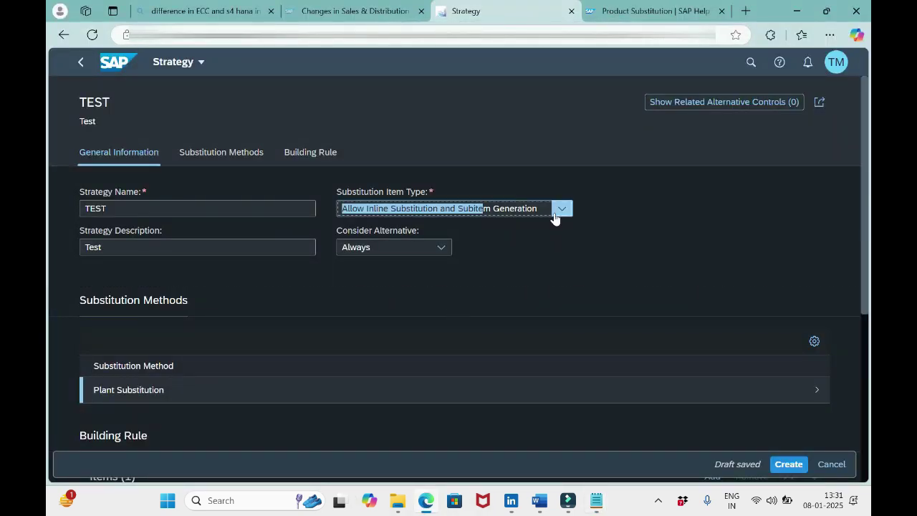
{"action": "left_click", "coordinate": [439, 254]}
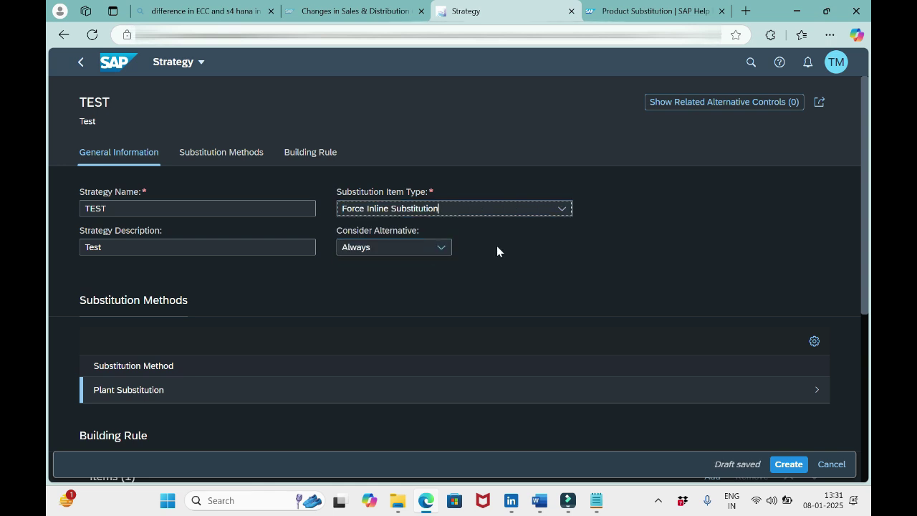
{"action": "left_click", "coordinate": [561, 209]}
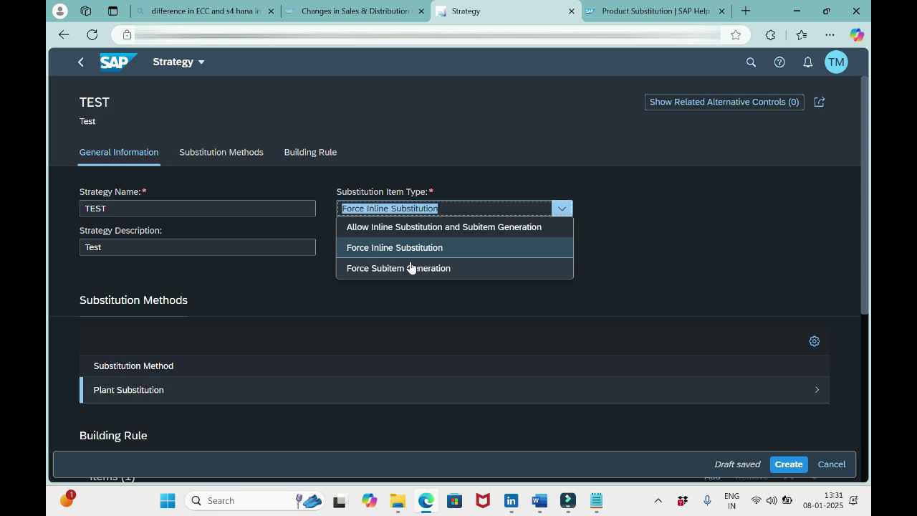
{"action": "left_click", "coordinate": [836, 228]}
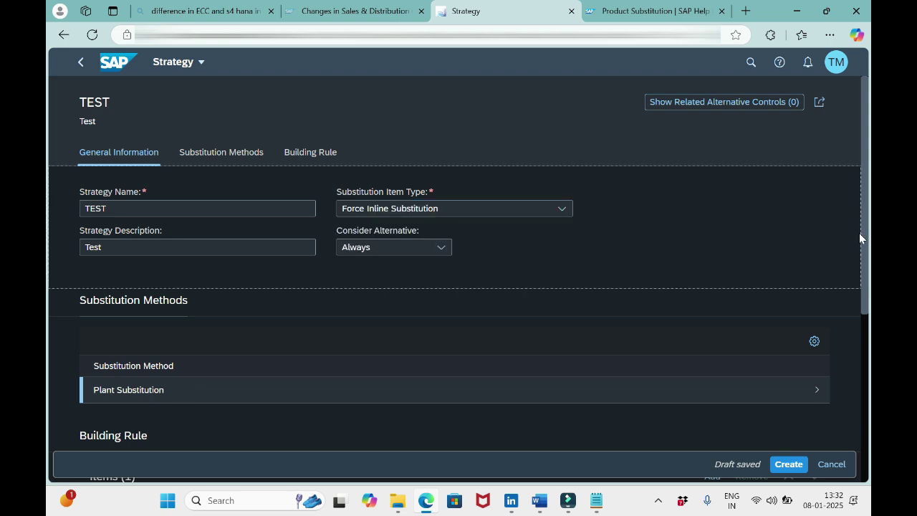
{"action": "left_click_drag", "start_coordinate": [862, 235], "coordinate": [860, 264]}
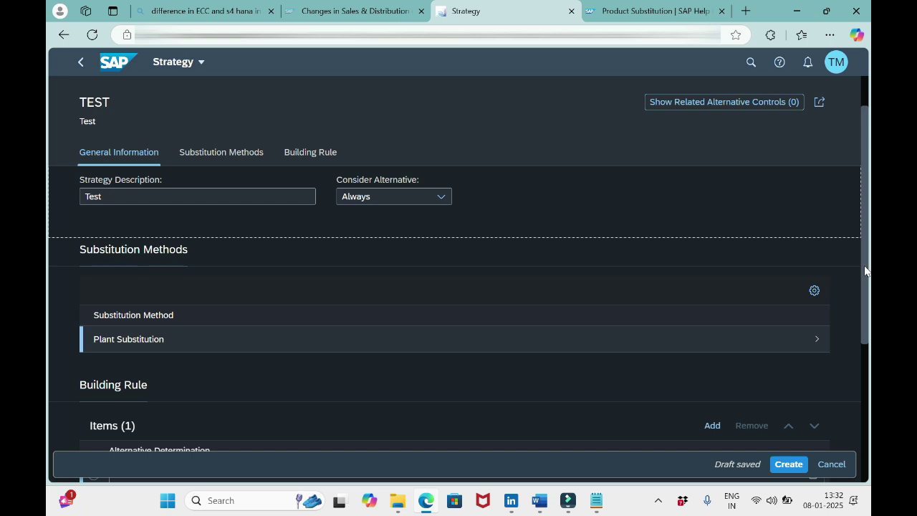
{"action": "scroll", "coordinate": [865, 244], "scroll_direction": "up", "scroll_amount": 1}
- Set the Substitution Item Type to Allow Inline Substitution and Subitem Generation
{"action": "left_click", "coordinate": [483, 210]}
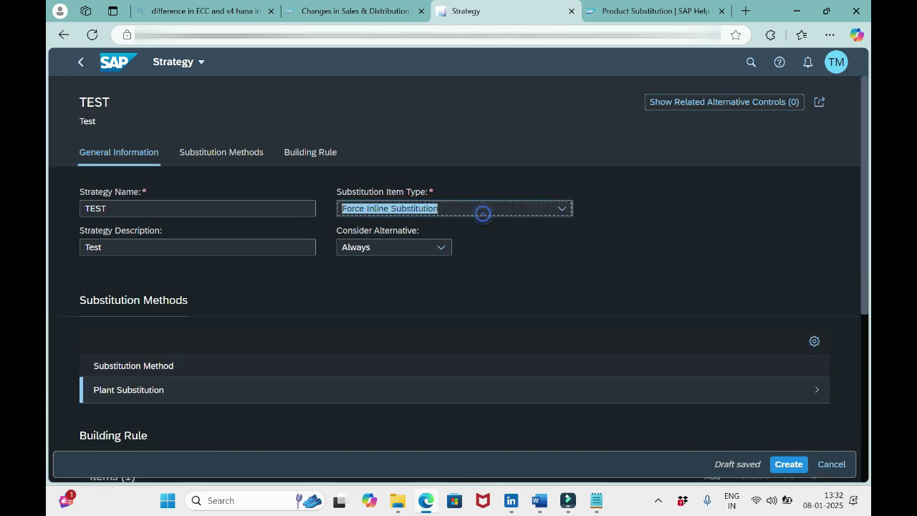
{"action": "left_click", "coordinate": [553, 209]}
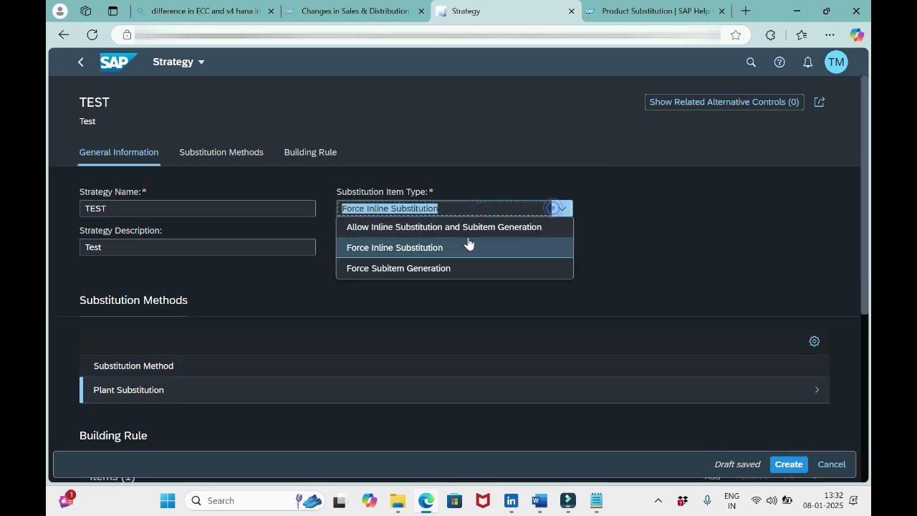
{"action": "left_click", "coordinate": [459, 227]}
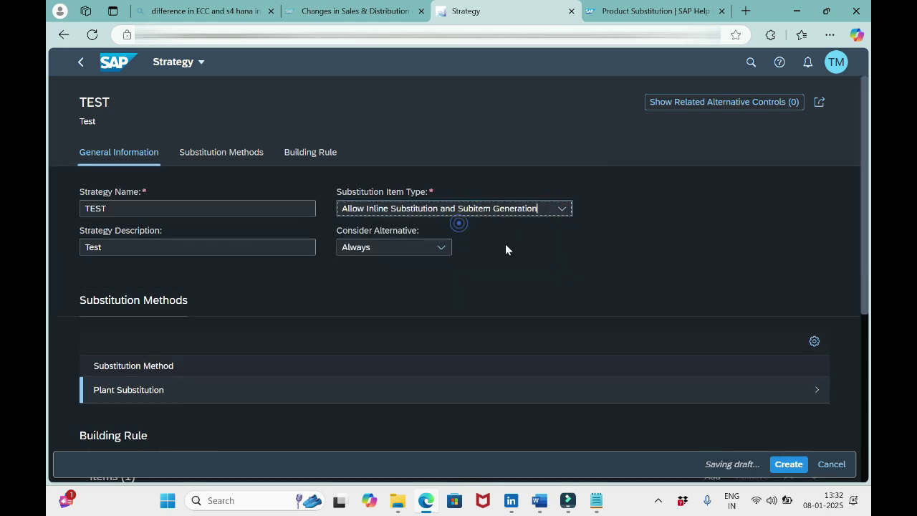
- Set Consider Alternative to Depends on Execution Context, choosing New and then Posted as the Req. Posting Status
{"action": "left_click", "coordinate": [444, 248]}
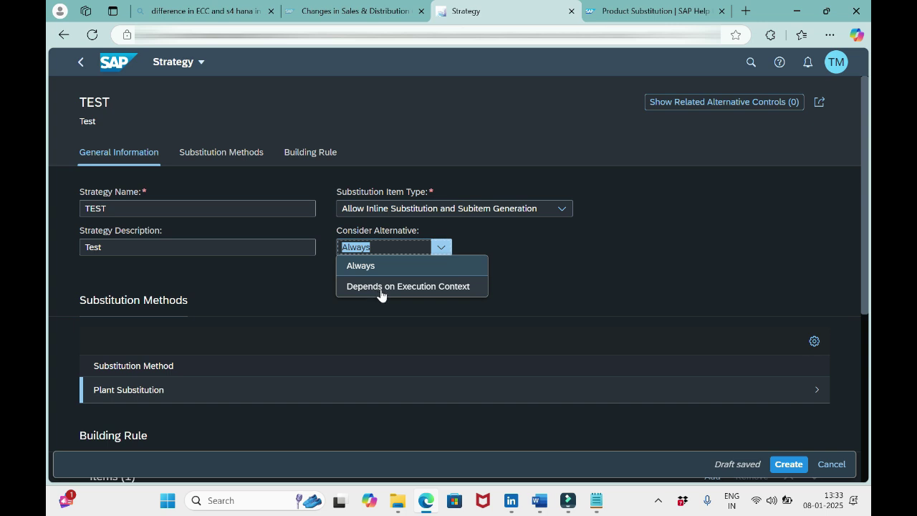
{"action": "left_click", "coordinate": [381, 291]}
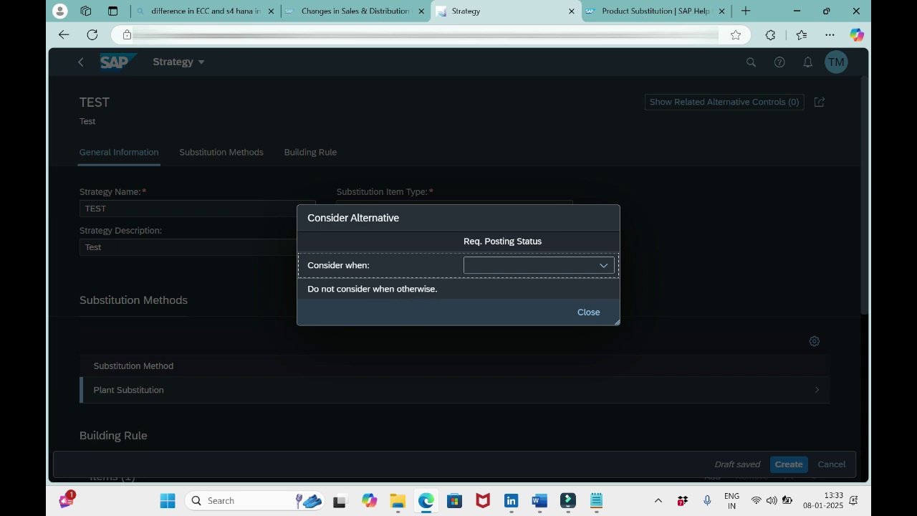
{"action": "left_click", "coordinate": [604, 271]}
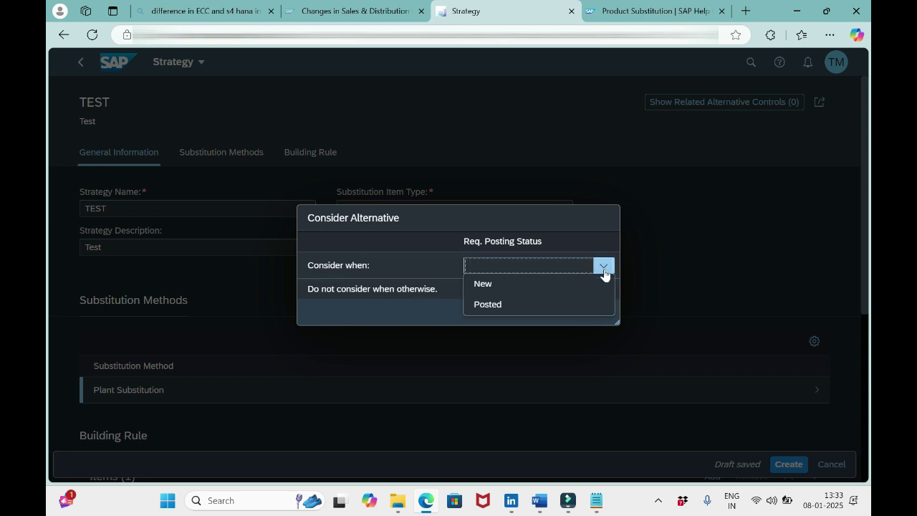
{"action": "left_click", "coordinate": [498, 285]}
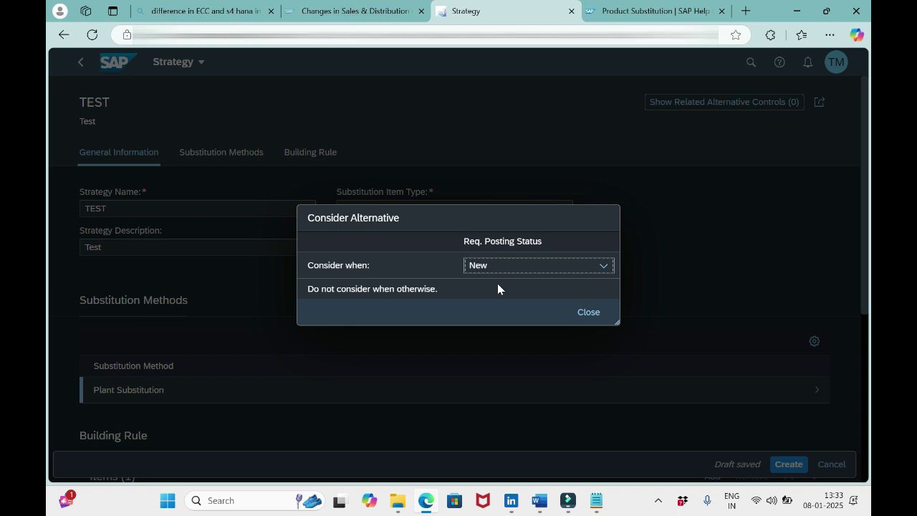
{"action": "left_click", "coordinate": [600, 268]}
{"action": "left_click", "coordinate": [531, 307]}
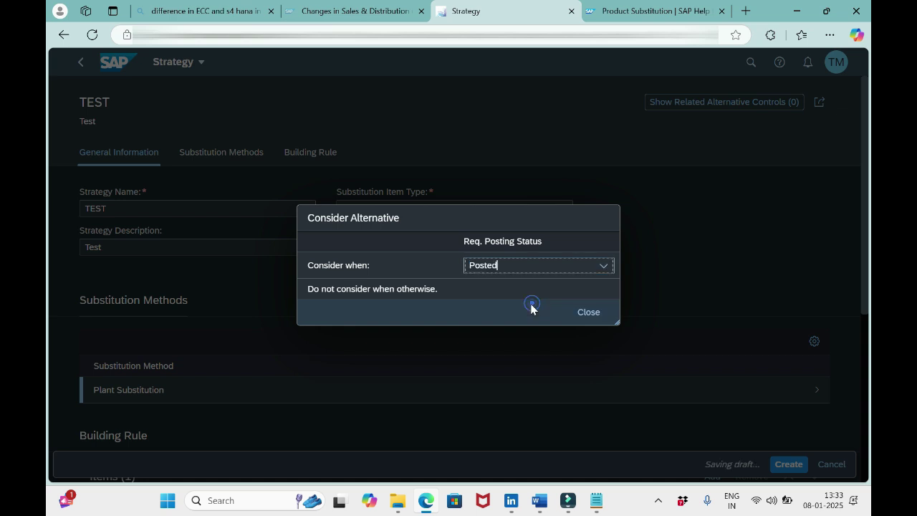
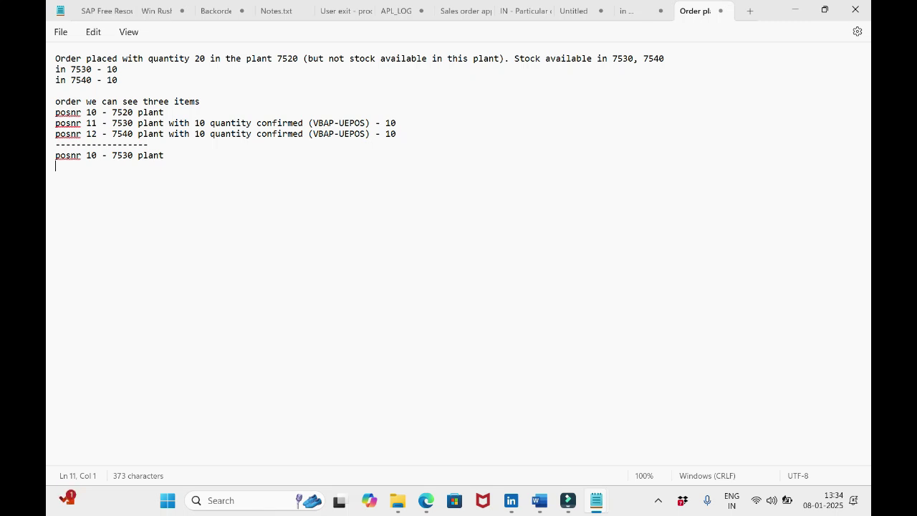
- Review the posnr 11 and posnr 12 plant lines in the Notepad example and switch back to the Strategy page in Edge
{"action": "left_click", "coordinate": [159, 138]}
{"action": "left_click_drag", "start_coordinate": [112, 123], "coordinate": [153, 135]}
{"action": "left_click", "coordinate": [188, 76]}
{"action": "key", "text": "alt+Tab"}
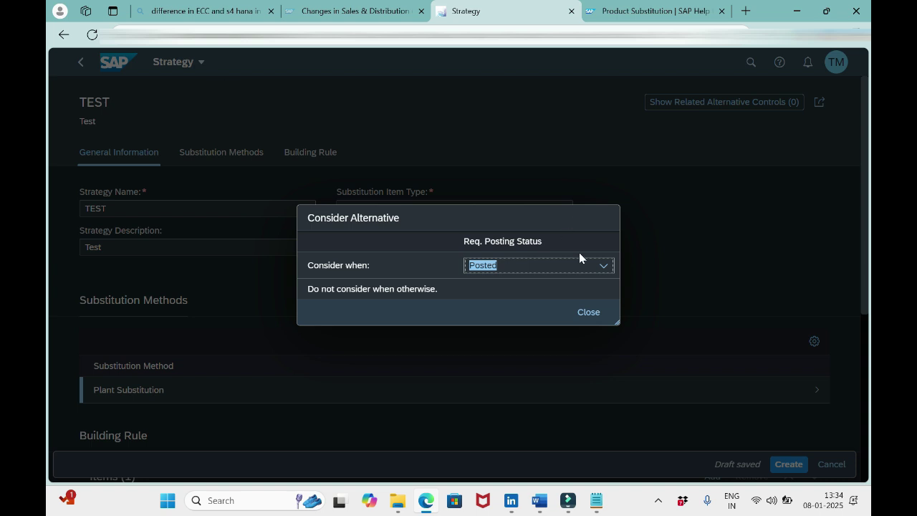
- Close the Consider Alternative dialog and set Consider Alternative to Always for the TEST strategy
{"action": "left_click", "coordinate": [603, 266]}
{"action": "left_click", "coordinate": [392, 297]}
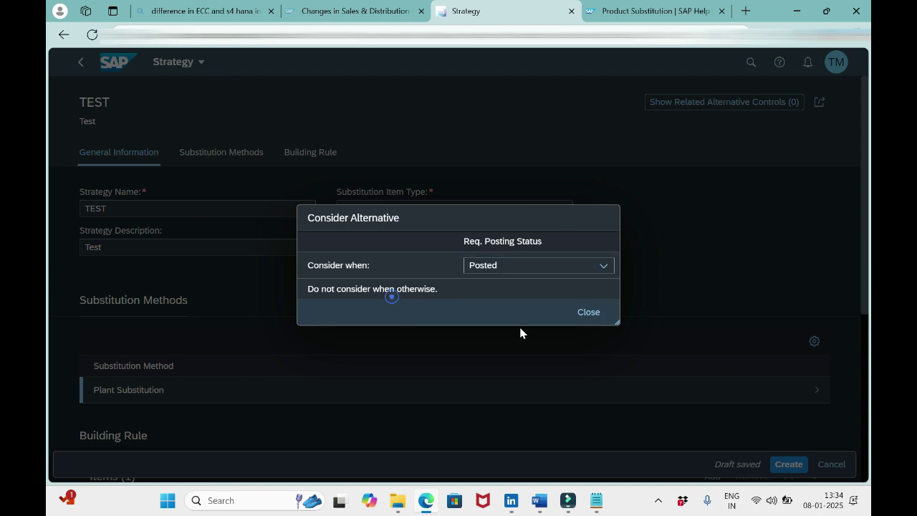
{"action": "left_click", "coordinate": [584, 313]}
{"action": "left_click", "coordinate": [442, 247]}
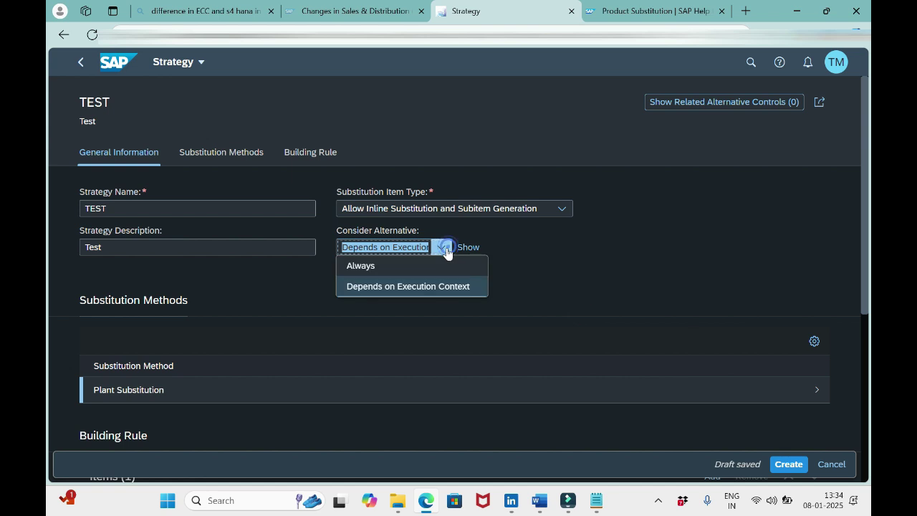
{"action": "left_click", "coordinate": [402, 265]}
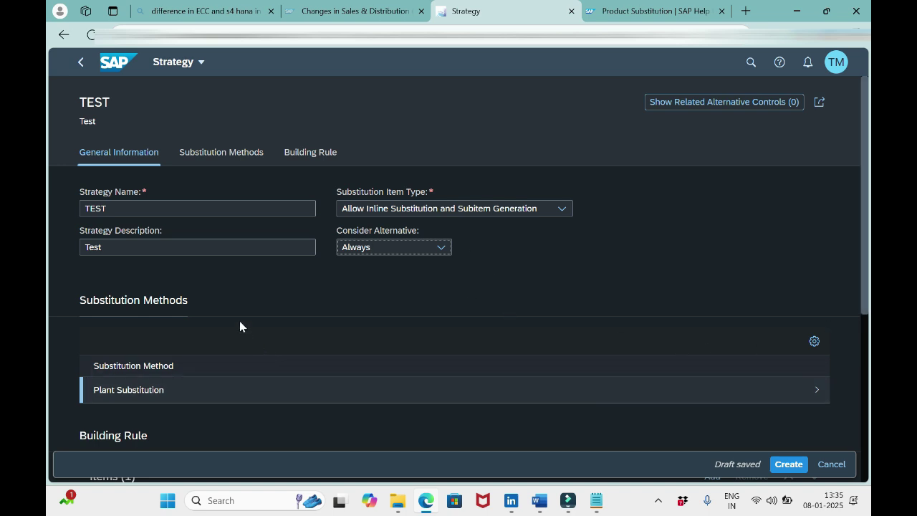
- Examine the sources of the Plant Substitution method, apply it, and return to the strategy's Building Rule section
{"action": "left_click", "coordinate": [816, 399]}
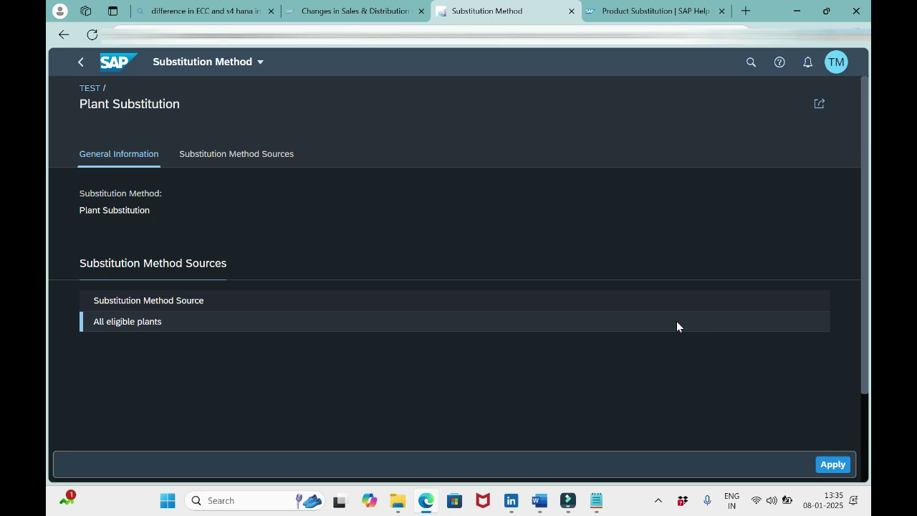
{"action": "double_click", "coordinate": [179, 330]}
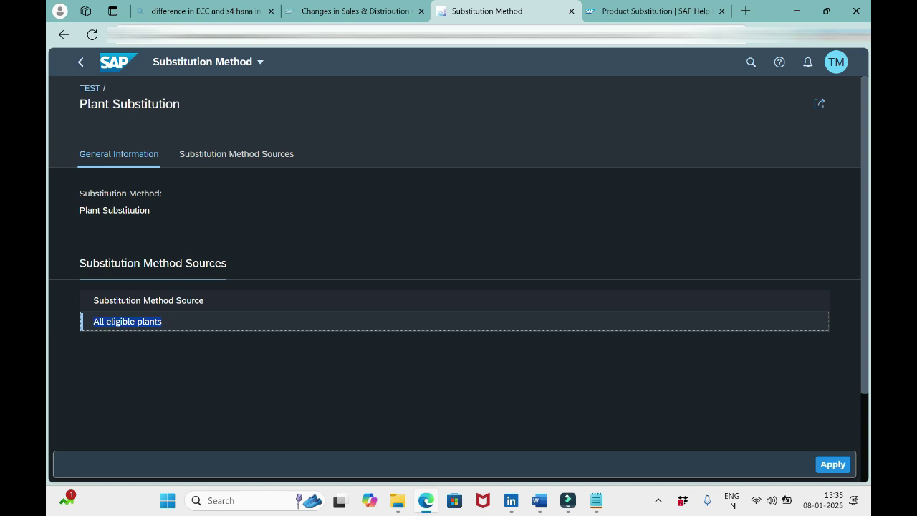
{"action": "left_click", "coordinate": [824, 466]}
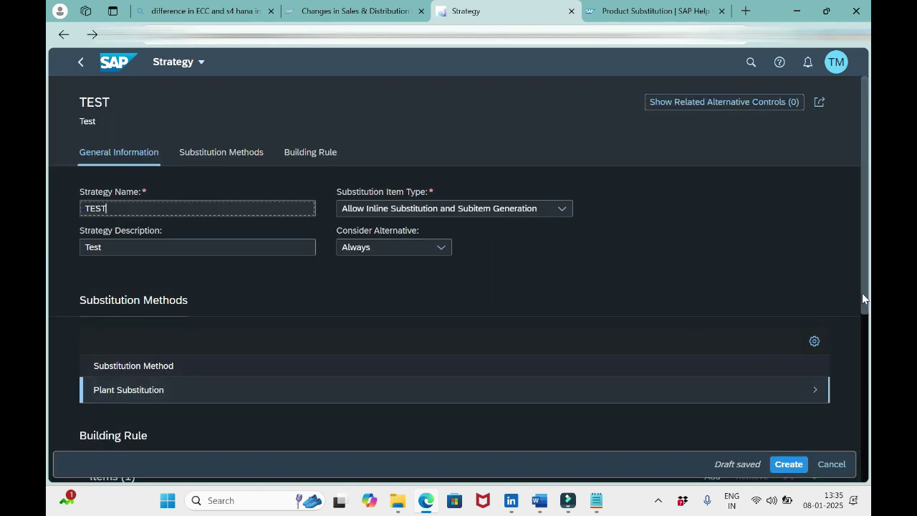
{"action": "left_click_drag", "start_coordinate": [862, 298], "coordinate": [857, 385]}
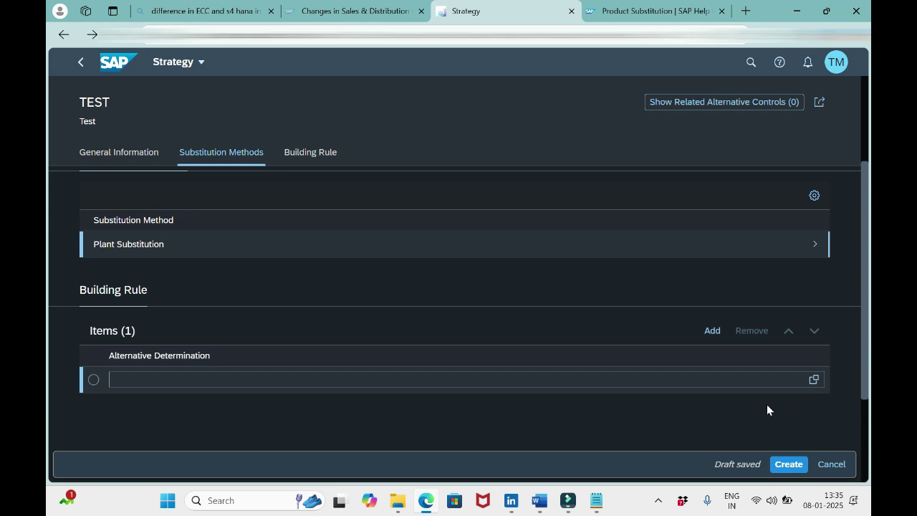